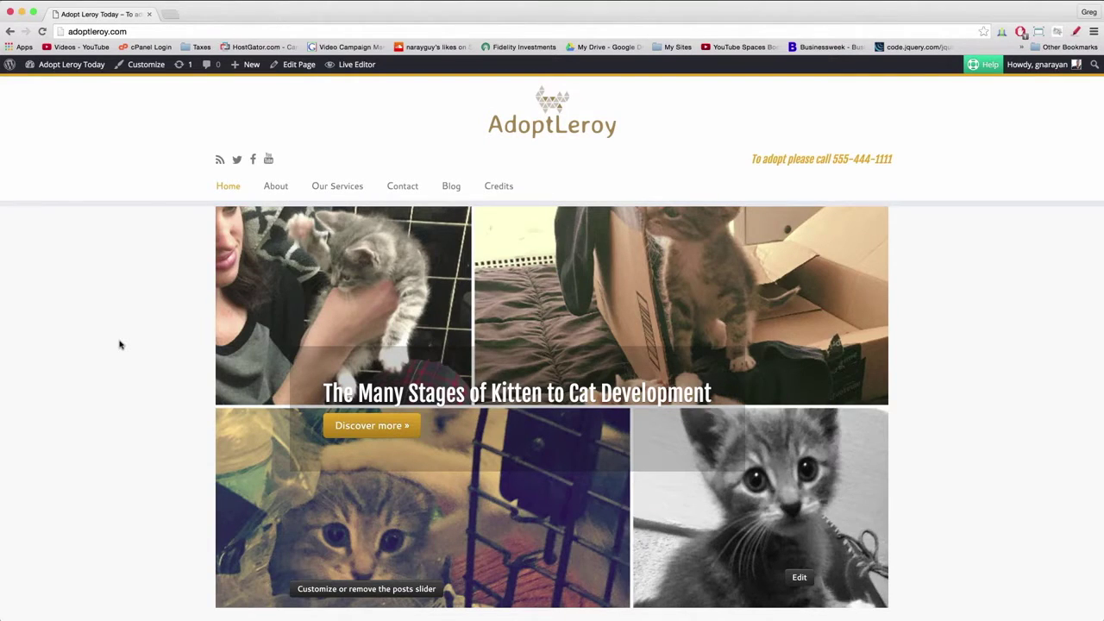
scroll(120, 344, "down", 3)
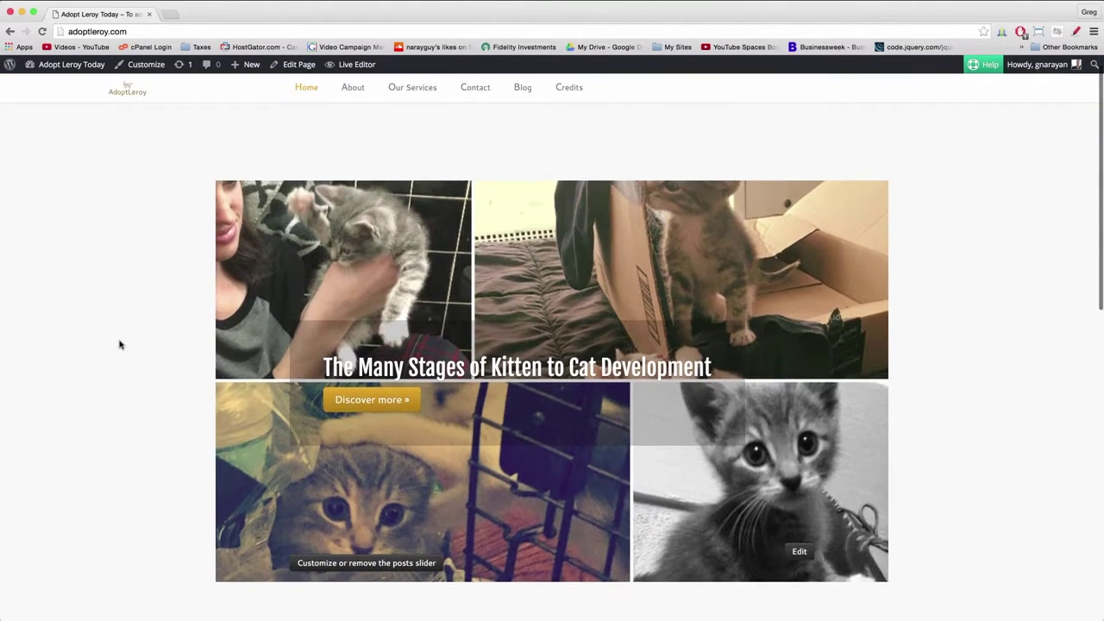
scroll(120, 344, "down", 2)
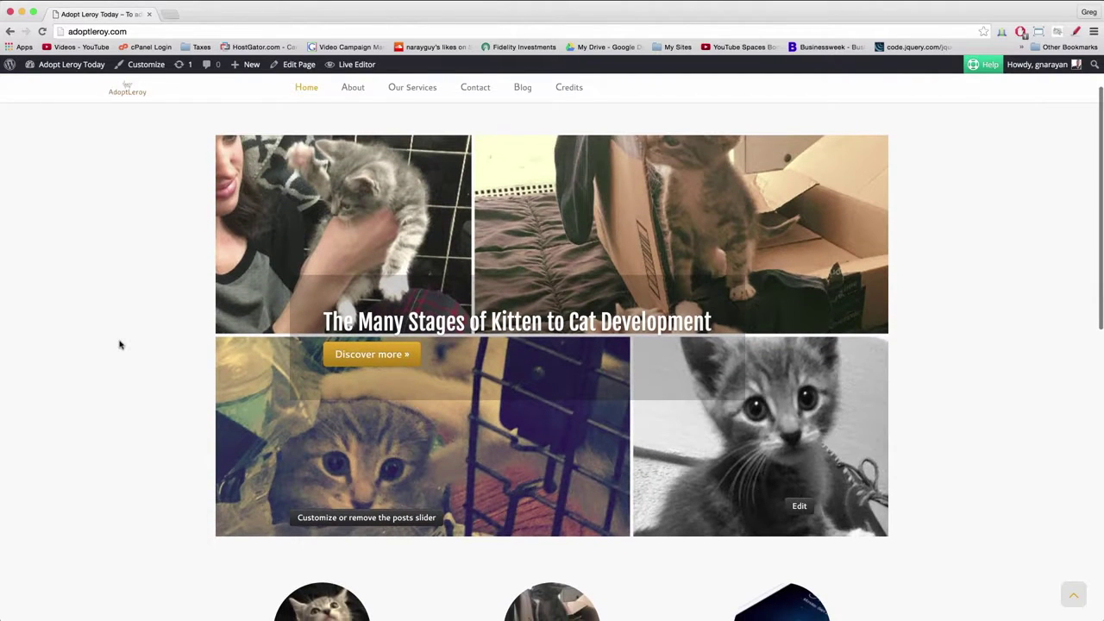
scroll(120, 344, "down", 2)
scroll(120, 344, "down", 2)
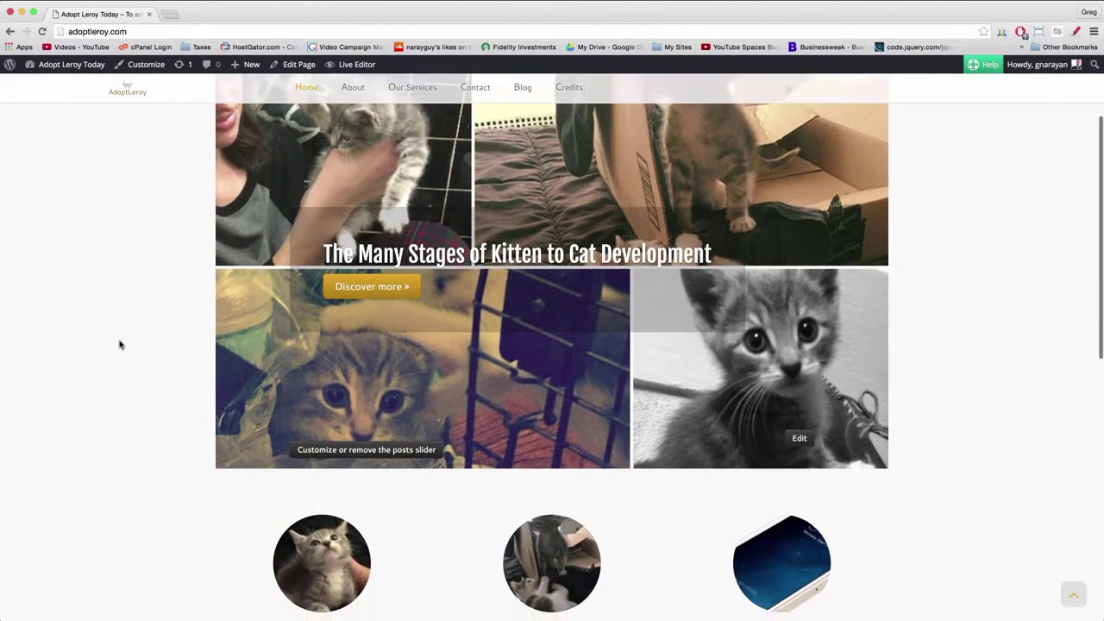
scroll(120, 344, "down", 2)
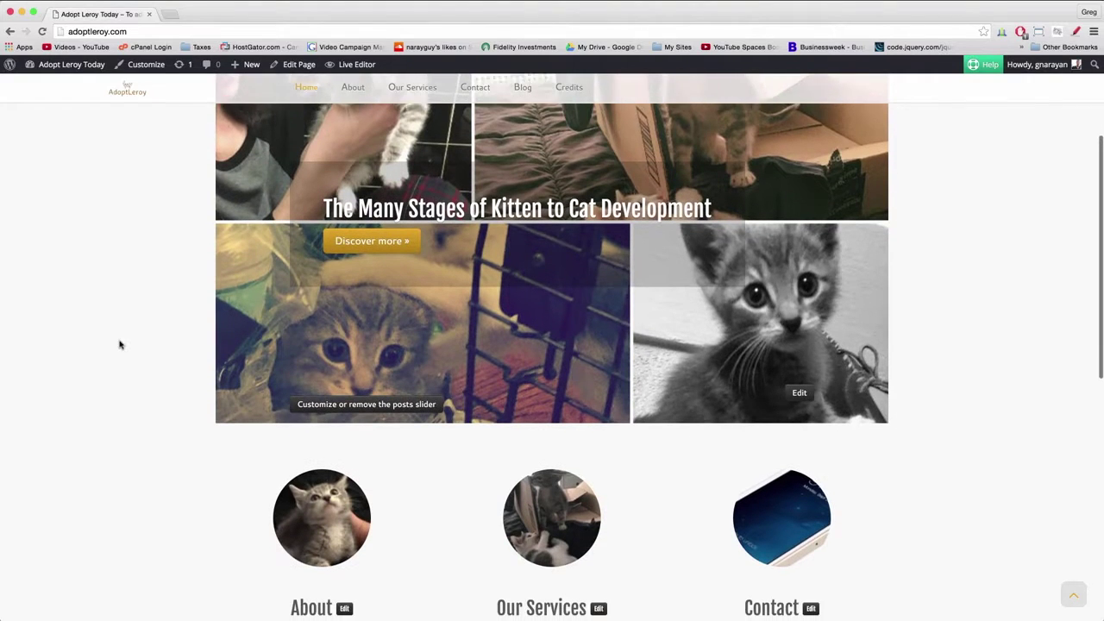
scroll(120, 344, "down", 2)
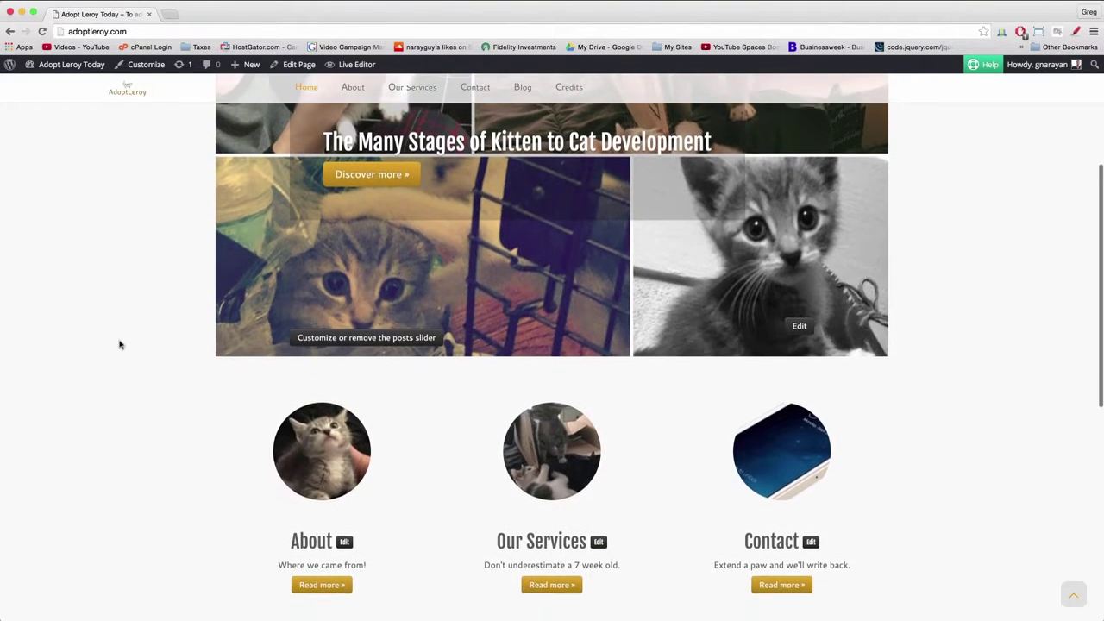
scroll(120, 344, "down", 2)
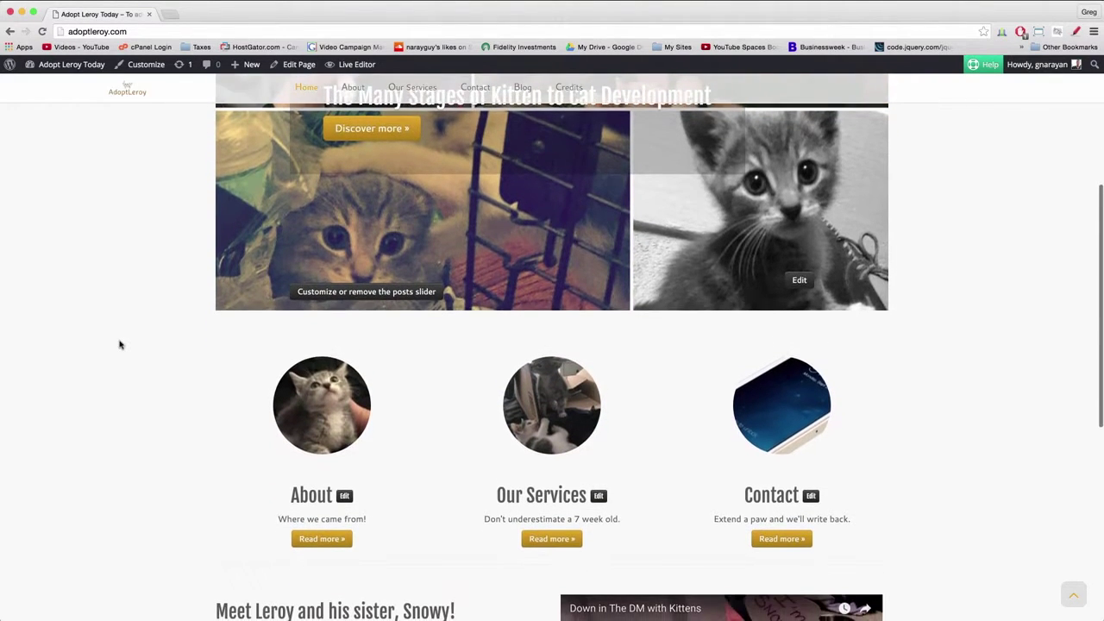
scroll(119, 344, "down", 2)
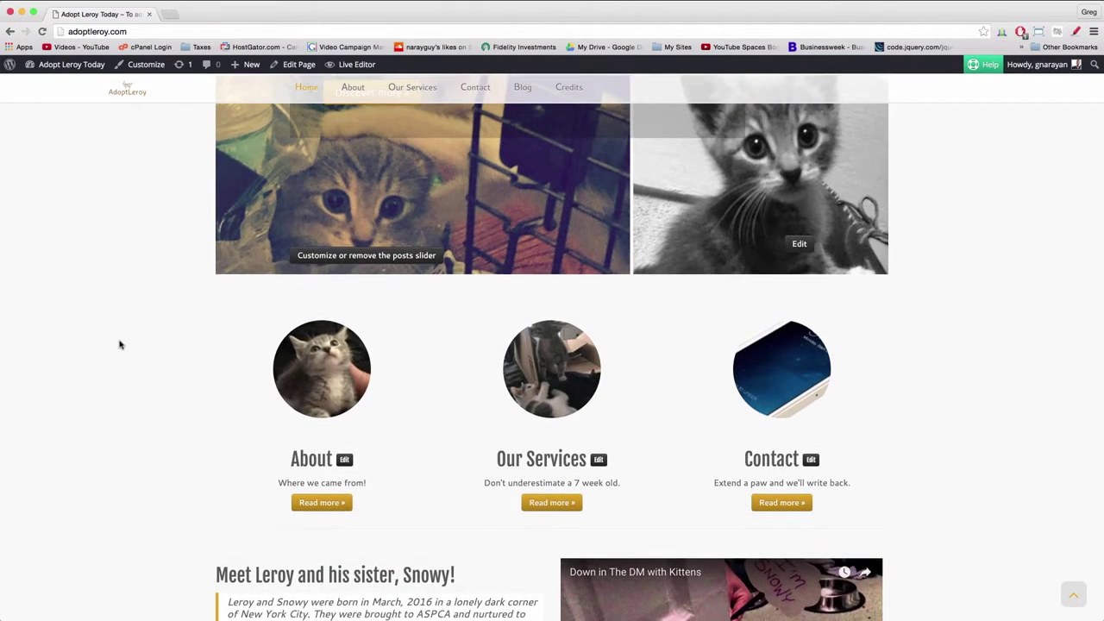
scroll(119, 344, "down", 2)
scroll(119, 344, "down", 3)
scroll(120, 344, "down", 3)
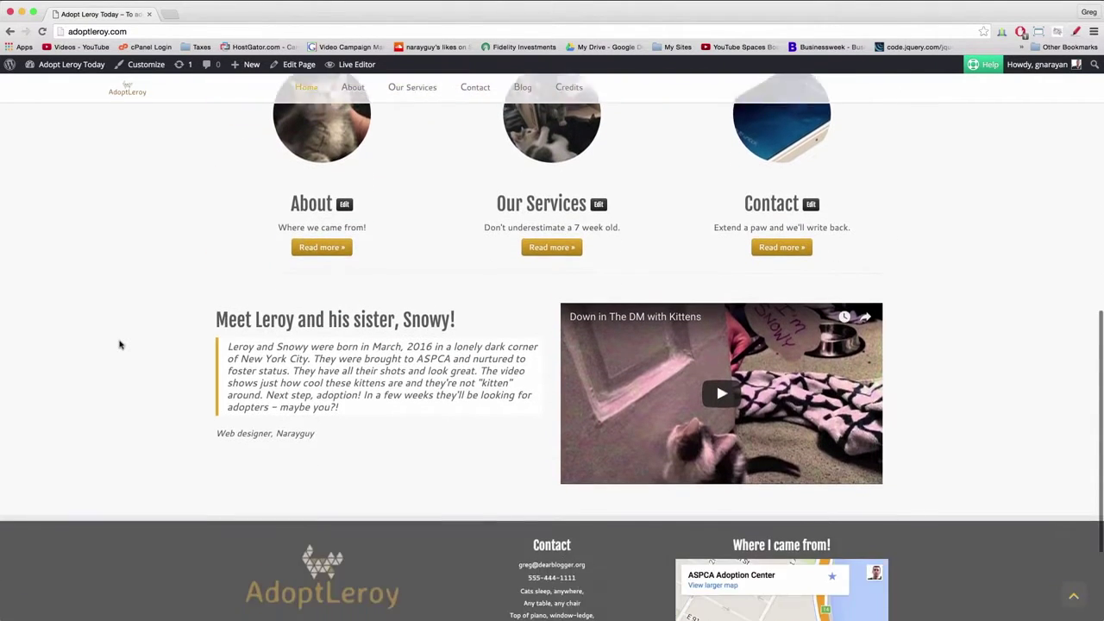
scroll(120, 344, "down", 2)
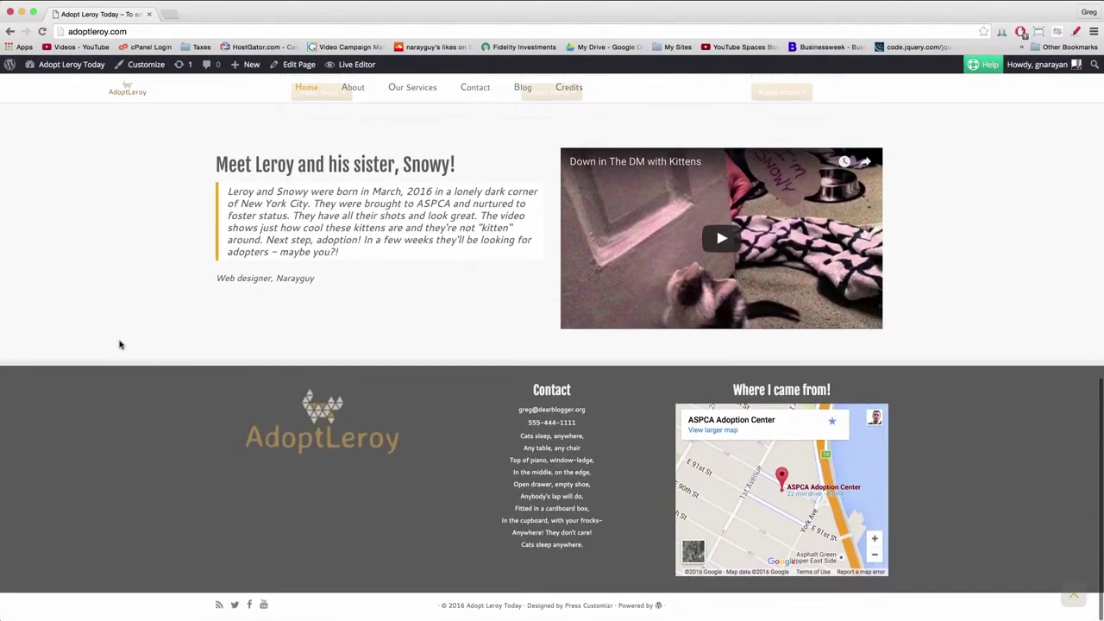
scroll(120, 344, "up", 5)
scroll(120, 344, "up", 5)
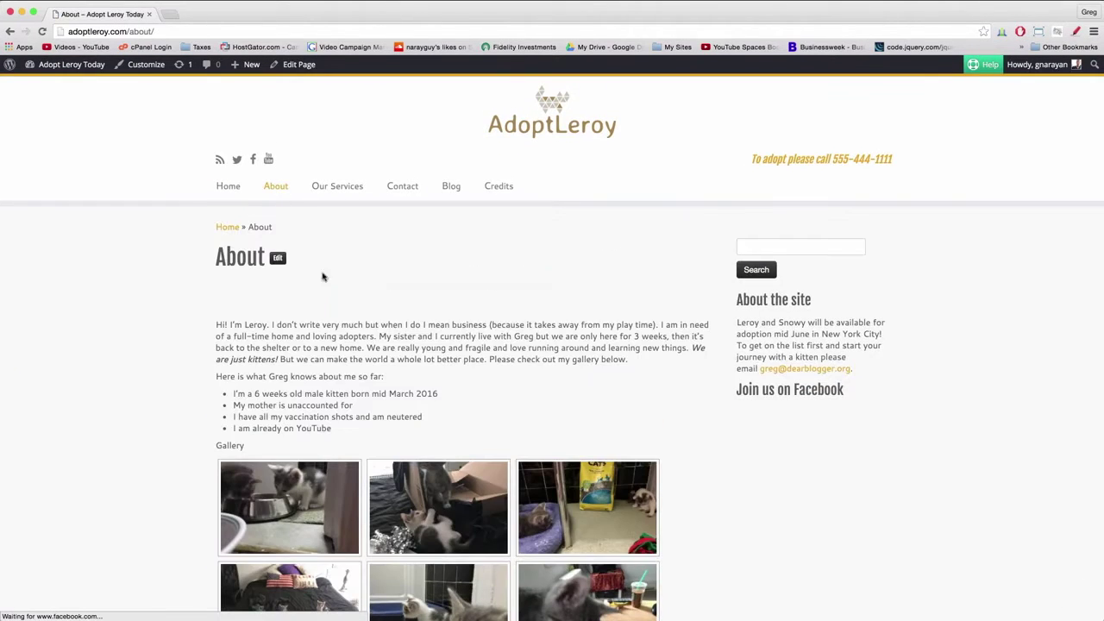
scroll(372, 375, "down", 3)
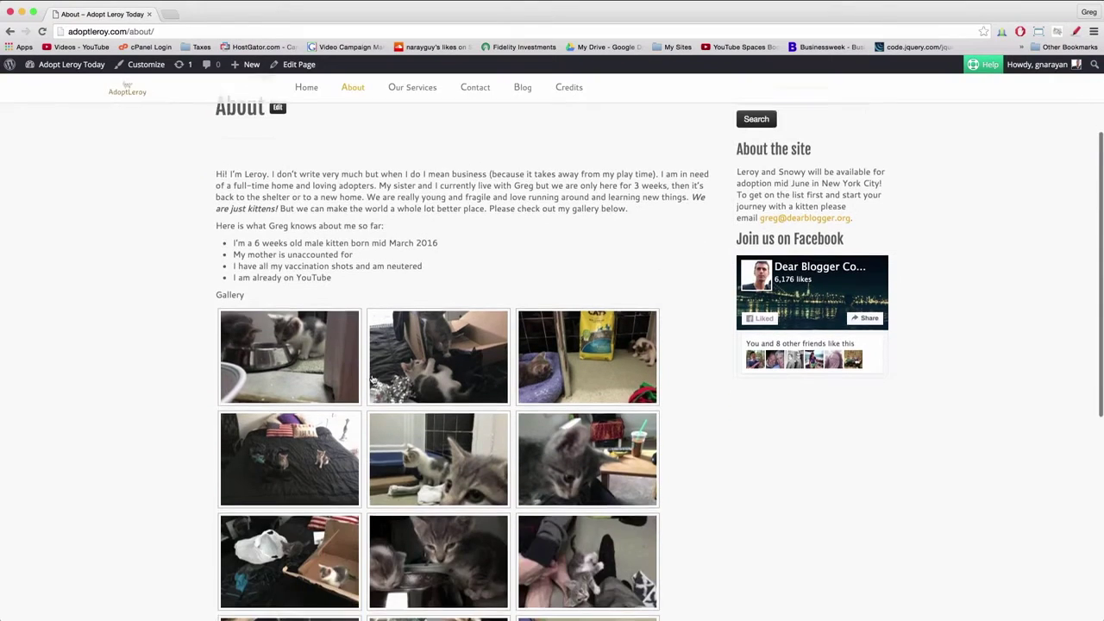
scroll(372, 376, "down", 3)
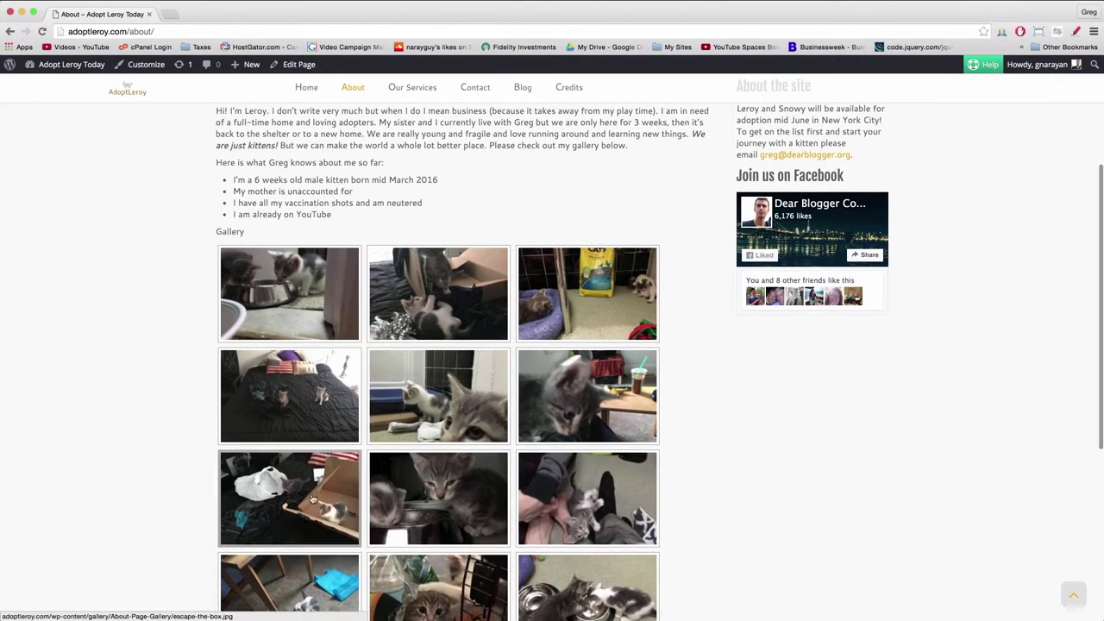
Step: Enlarge the kittens-with-cardboard-box gallery photo, view the next three photos, then close the viewer
left_click(313, 498)
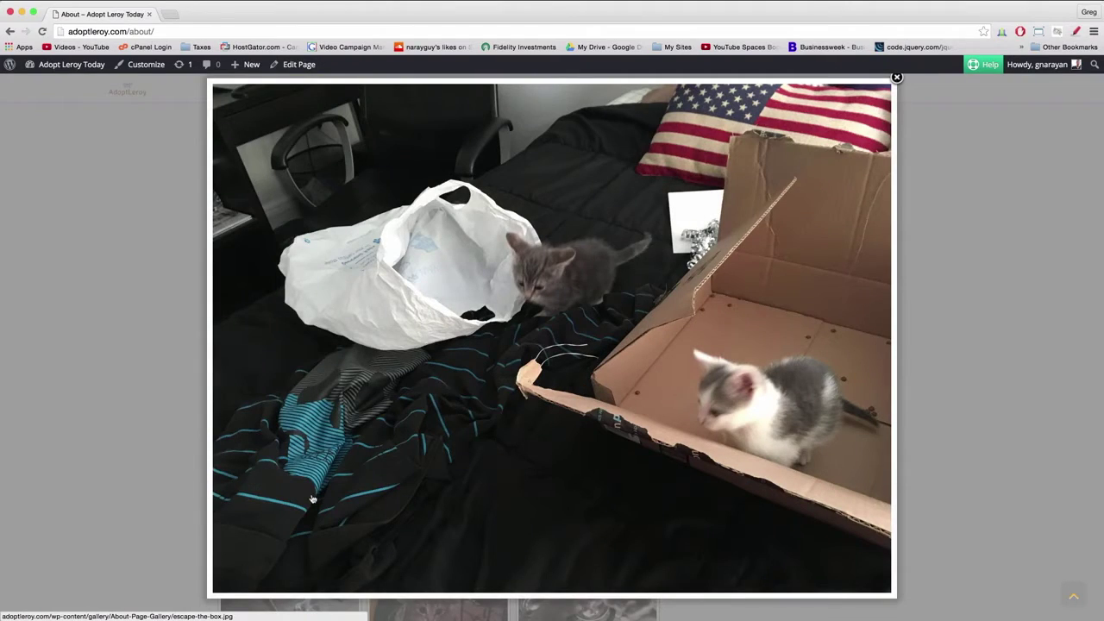
left_click(313, 498)
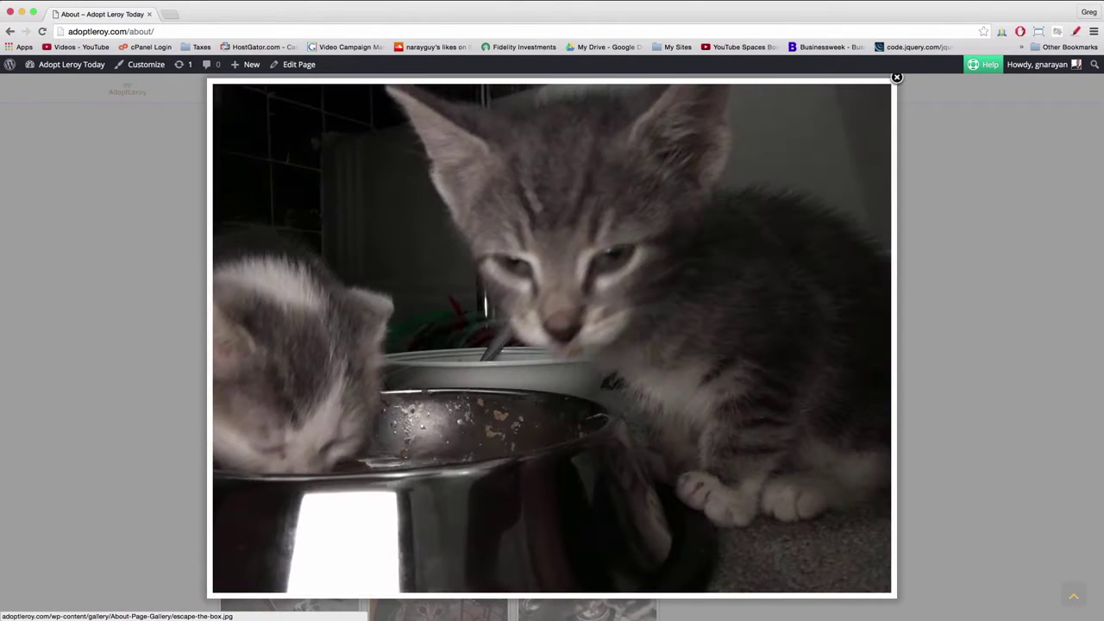
left_click(313, 498)
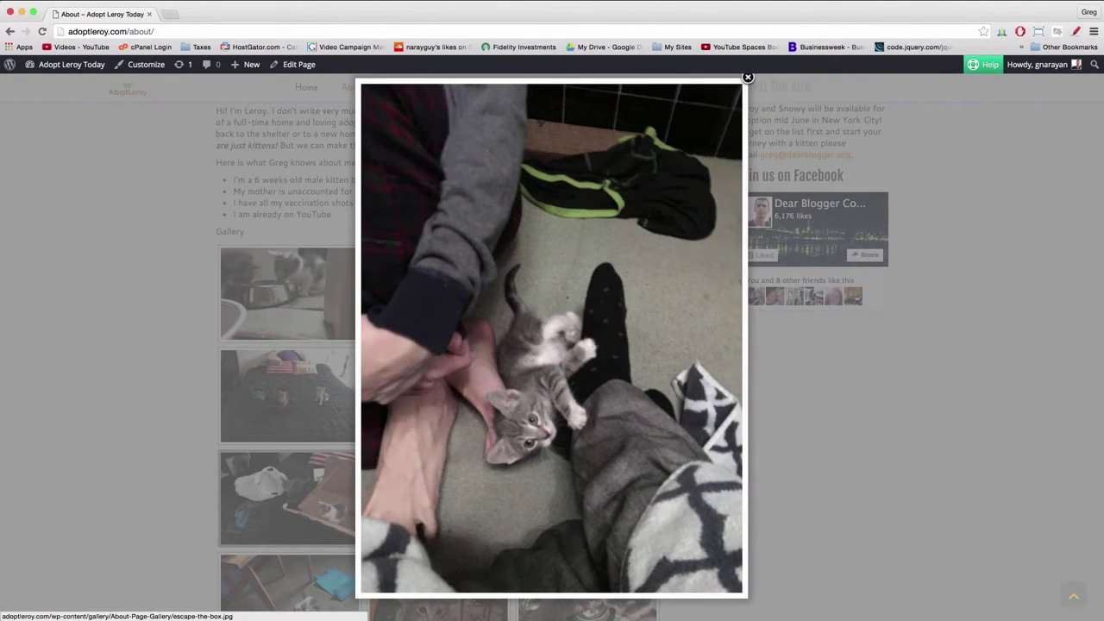
left_click(313, 498)
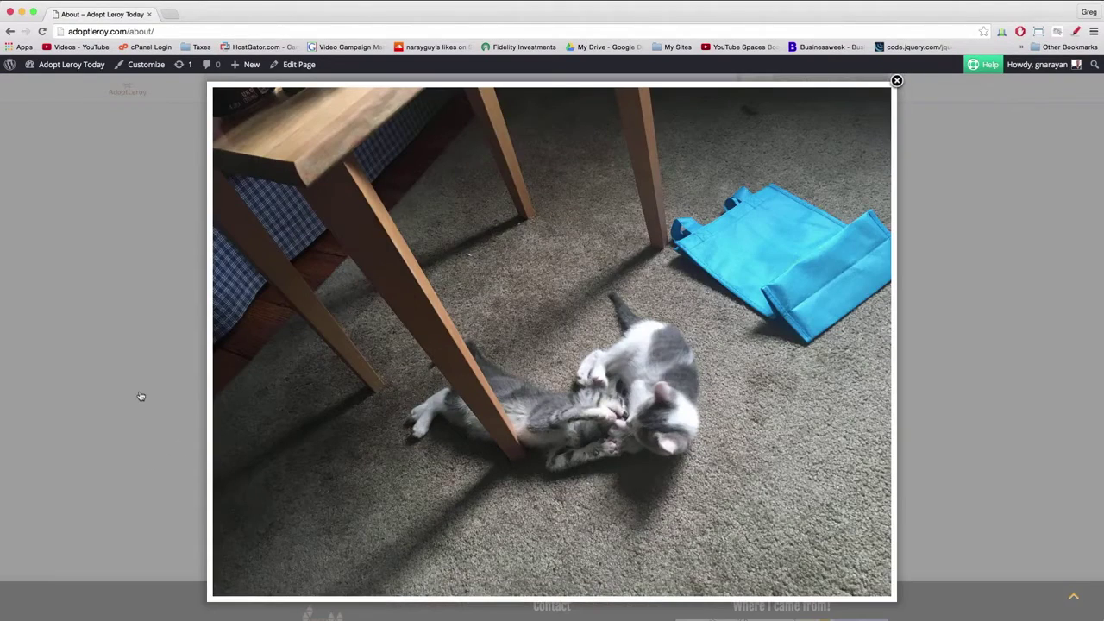
left_click(141, 389)
scroll(572, 294, "up", 10)
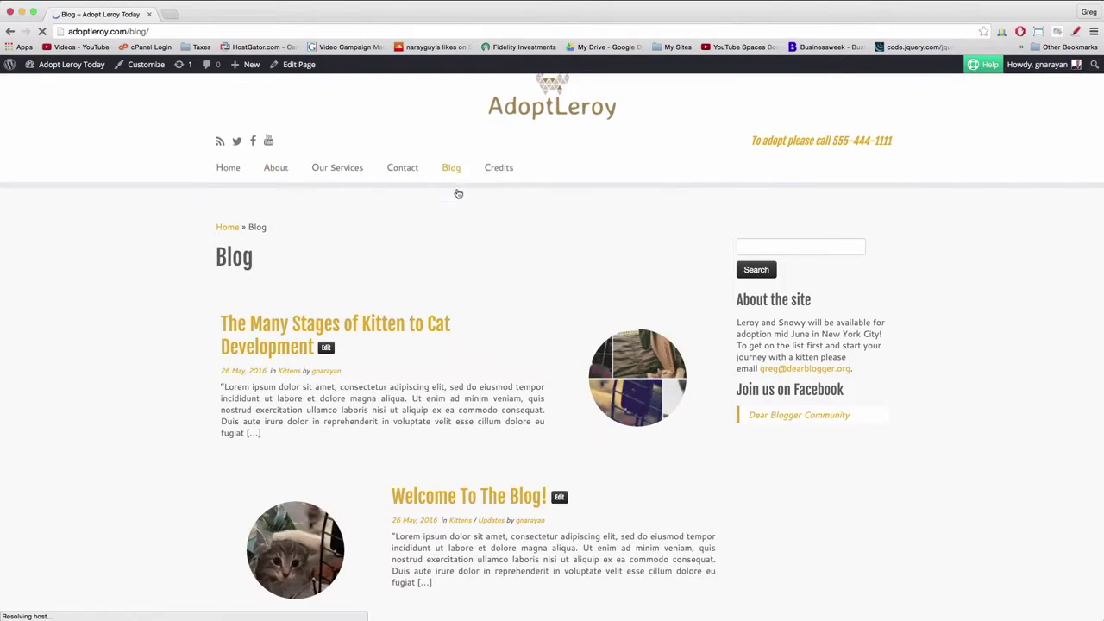
scroll(466, 280, "down", 4)
scroll(465, 280, "down", 6)
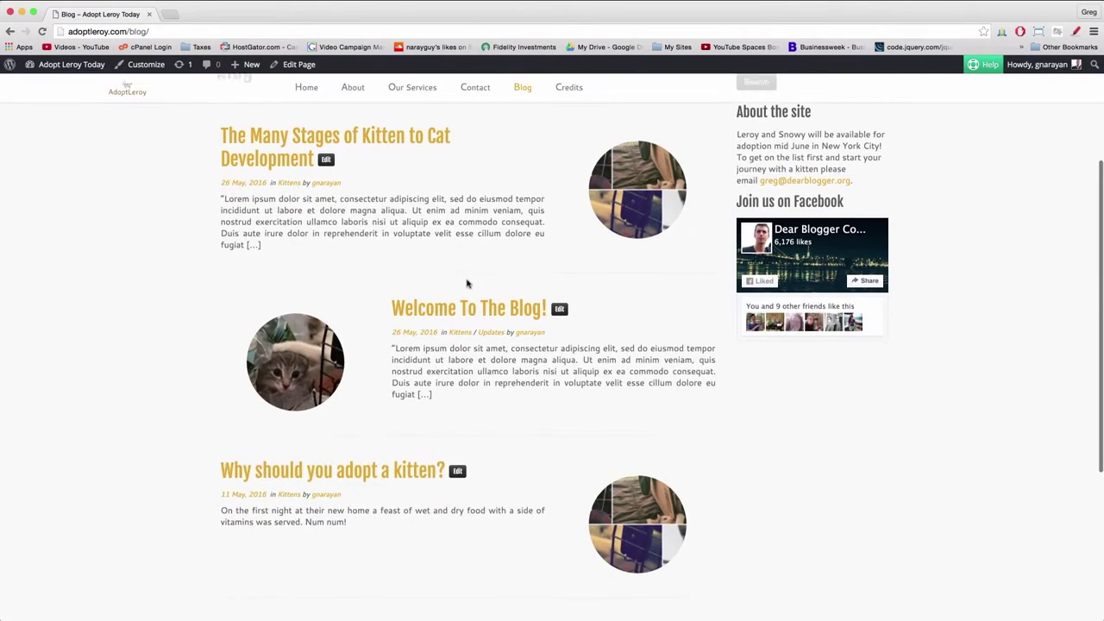
scroll(500, 371, "up", 2)
scroll(500, 371, "up", 5)
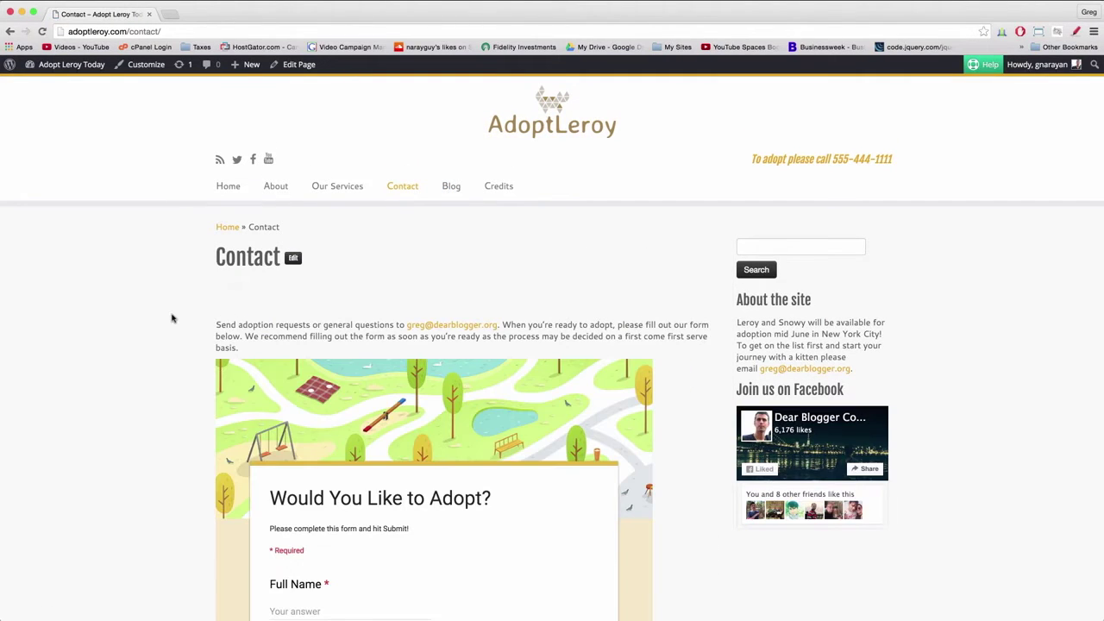
scroll(172, 319, "down", 2)
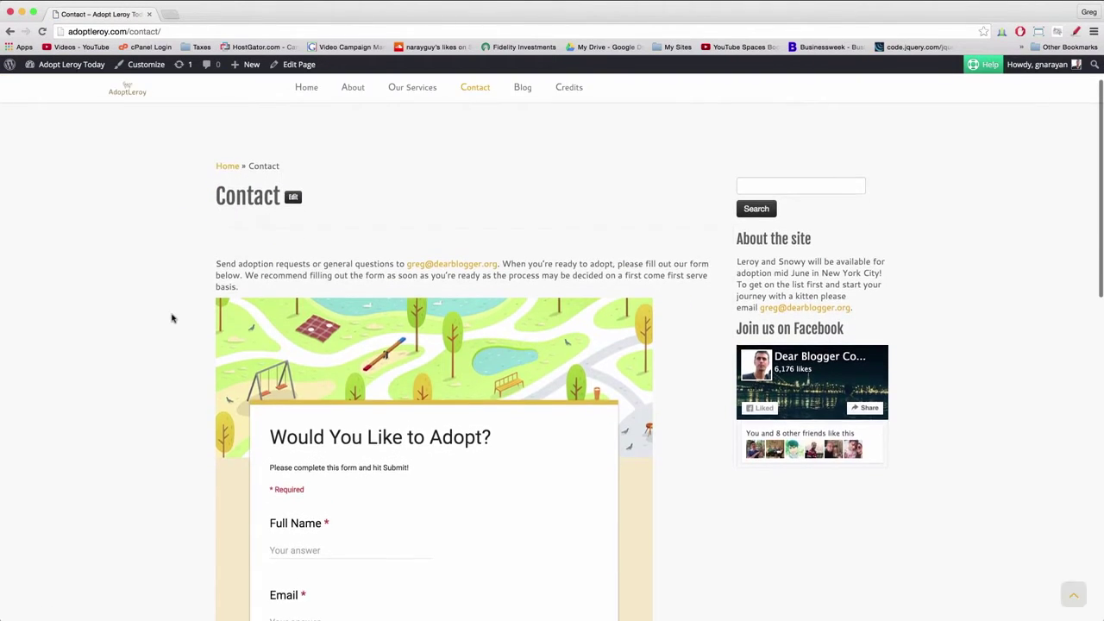
scroll(172, 319, "down", 2)
scroll(172, 319, "down", 2)
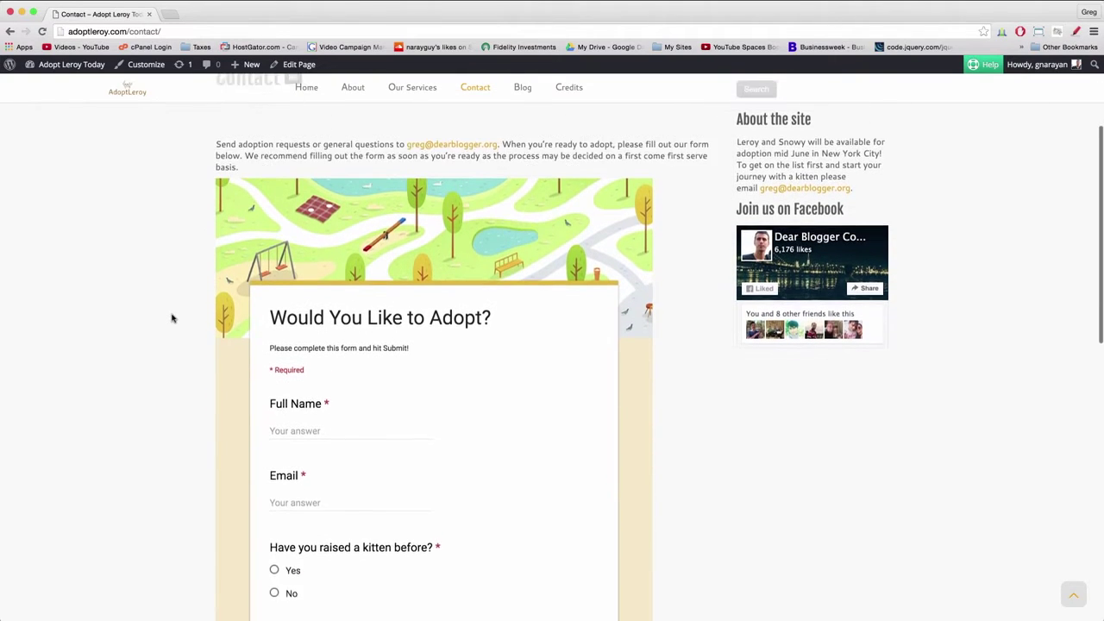
scroll(172, 319, "down", 2)
scroll(172, 319, "down", 2)
scroll(172, 319, "down", 2)
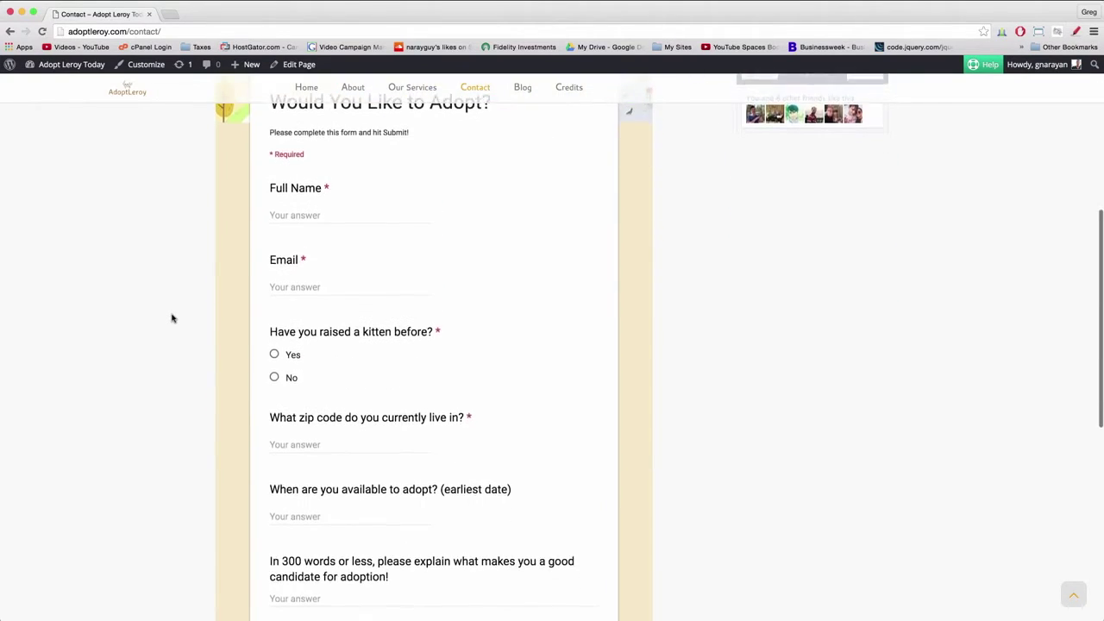
scroll(173, 319, "down", 2)
scroll(173, 319, "down", 3)
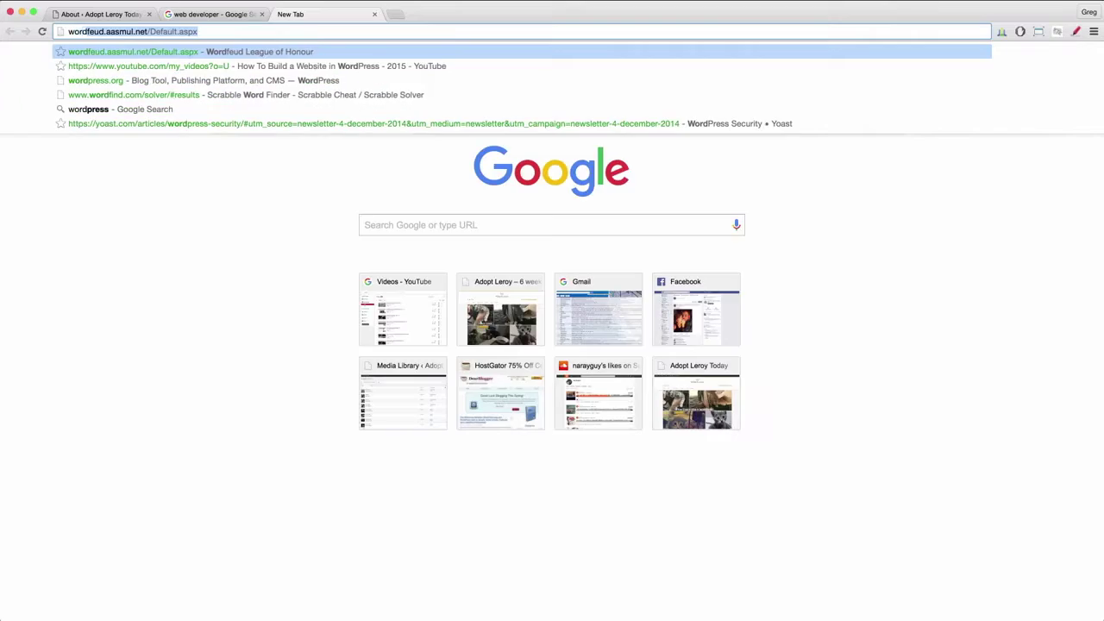
type("press.org")
Step: Load wordpress.org and go to its Showcase of example sites
key("Return")
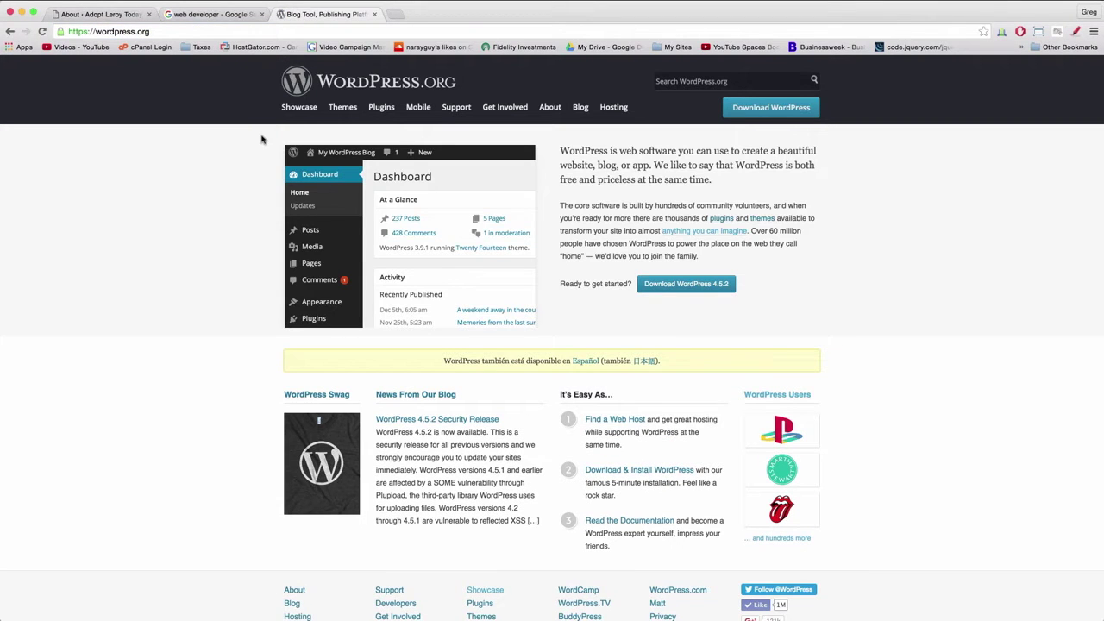
left_click(298, 107)
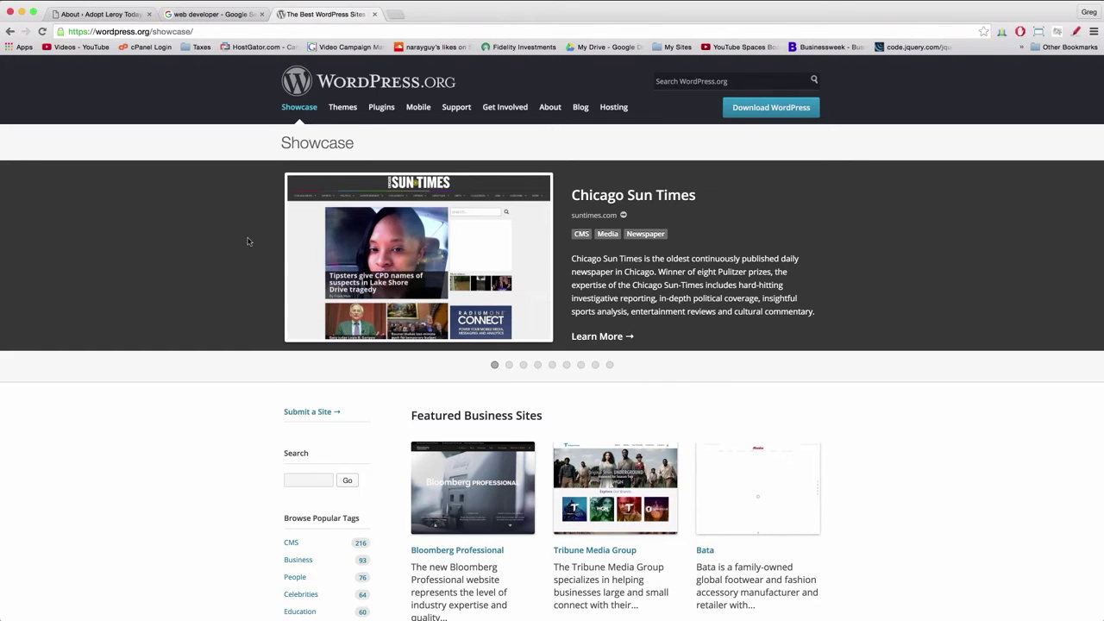
Step: Return to the AdoptLeroy site, view its admin Dashboard, then the About WordPress page
left_click(99, 13)
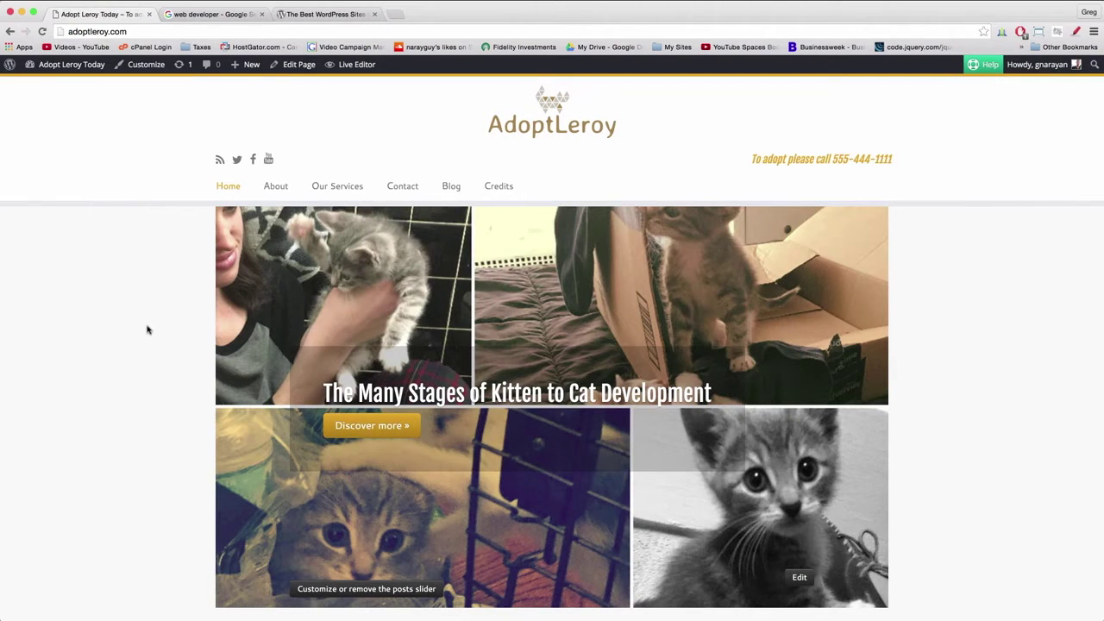
left_click(70, 64)
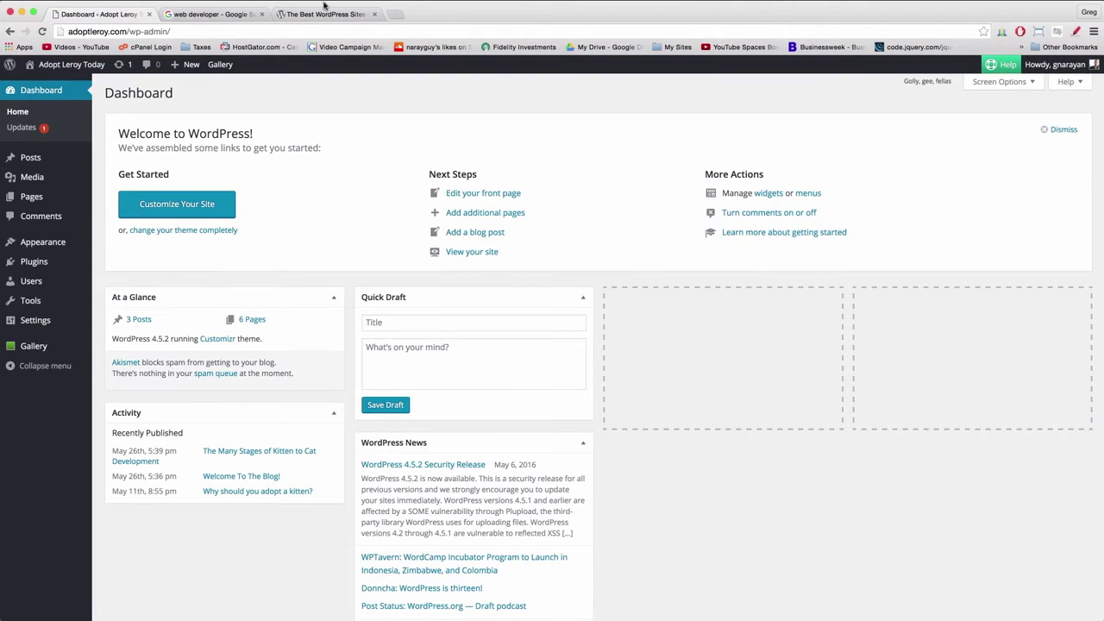
mouse_move(8, 64)
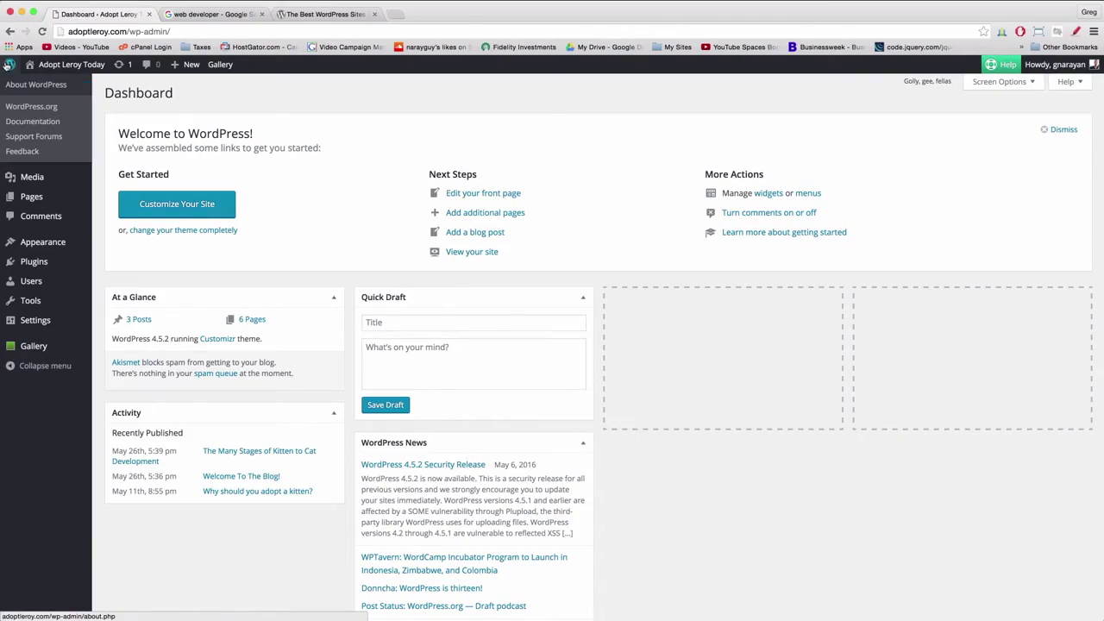
left_click(35, 84)
mouse_move(31, 281)
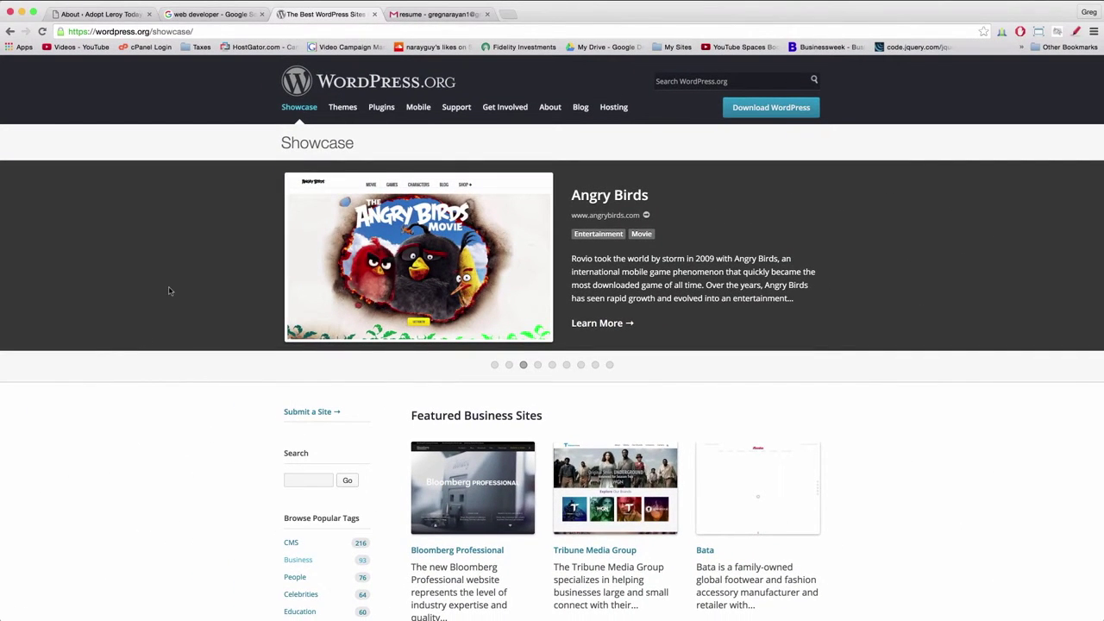
scroll(169, 290, "down", 5)
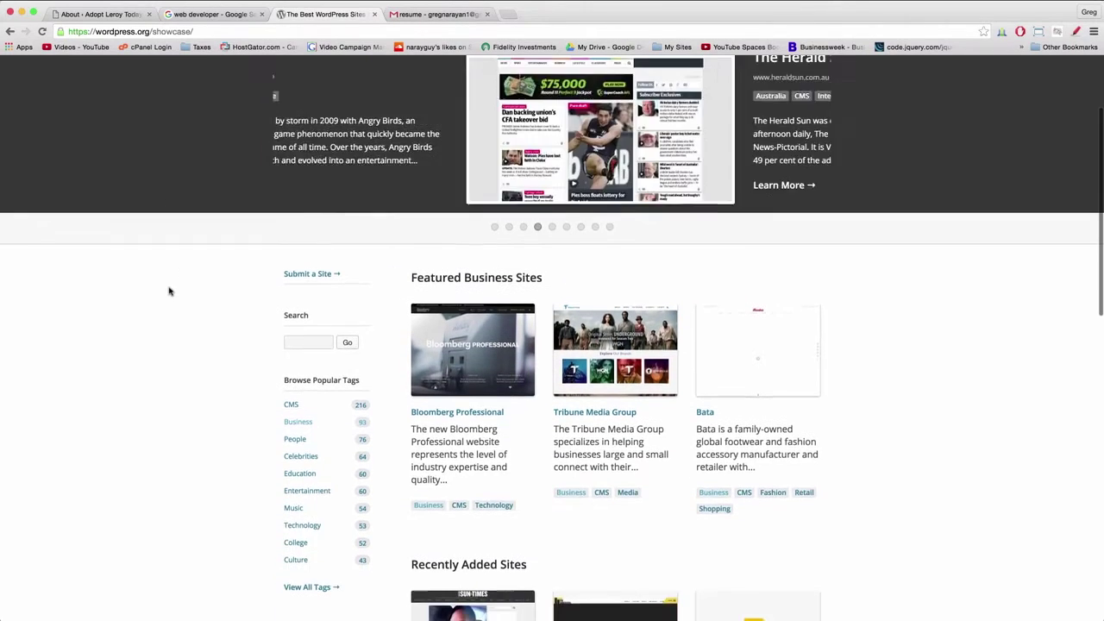
scroll(169, 291, "down", 5)
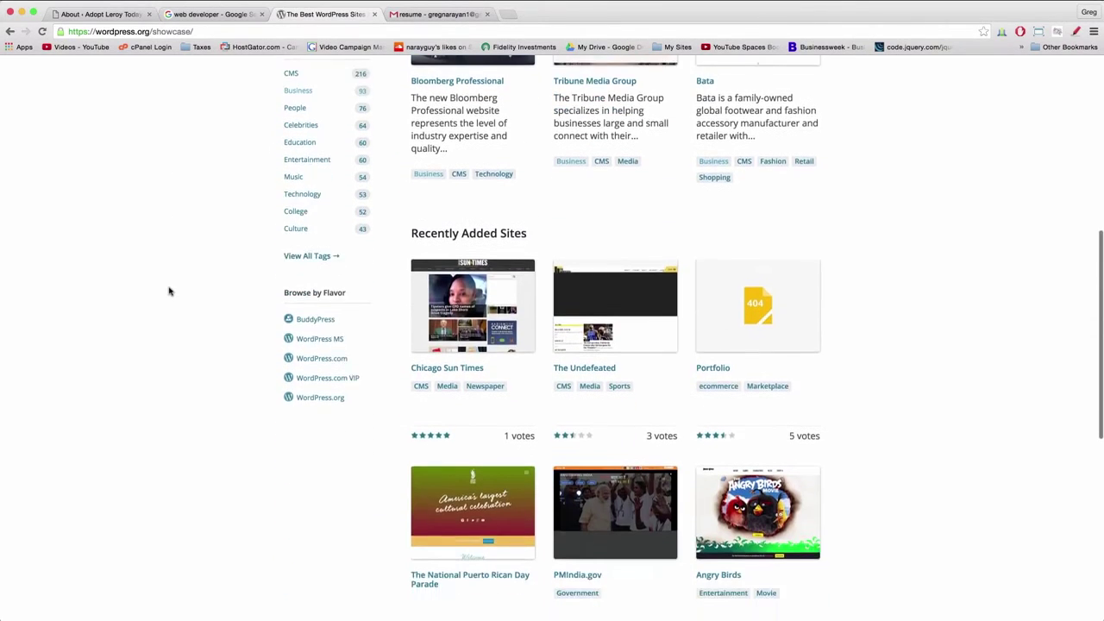
scroll(214, 300, "down", 3)
scroll(314, 331, "down", 3)
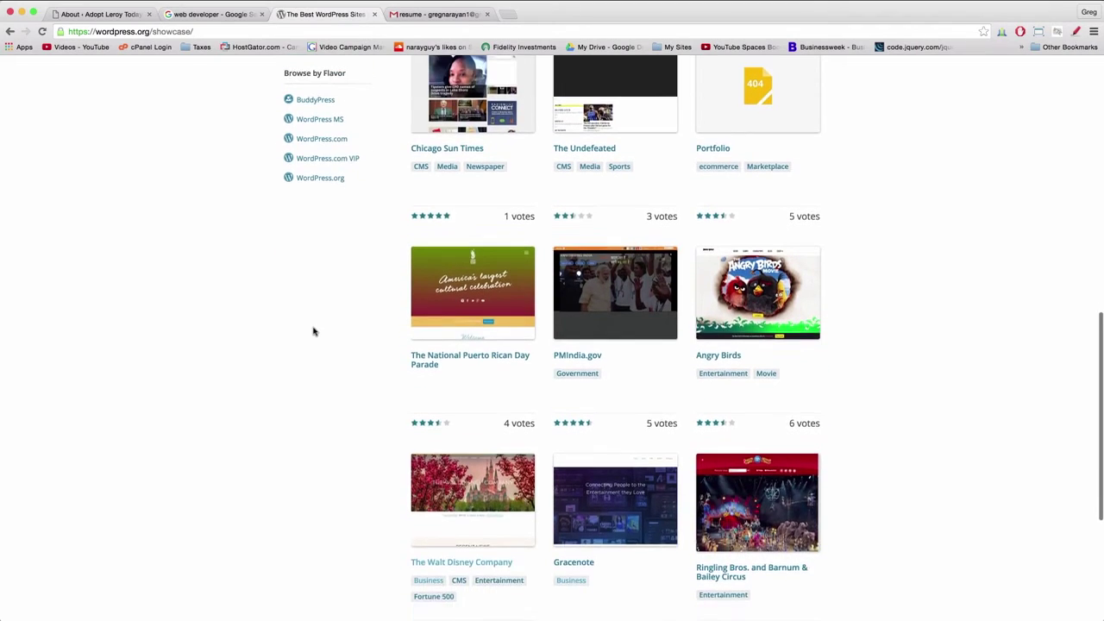
scroll(314, 331, "down", 4)
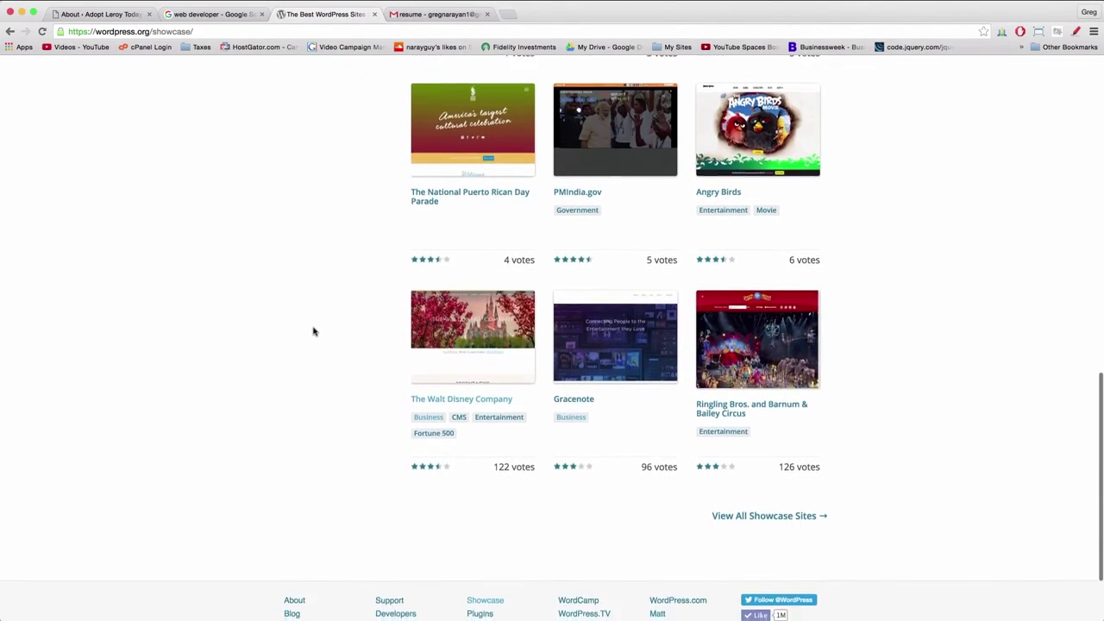
scroll(314, 331, "down", 1)
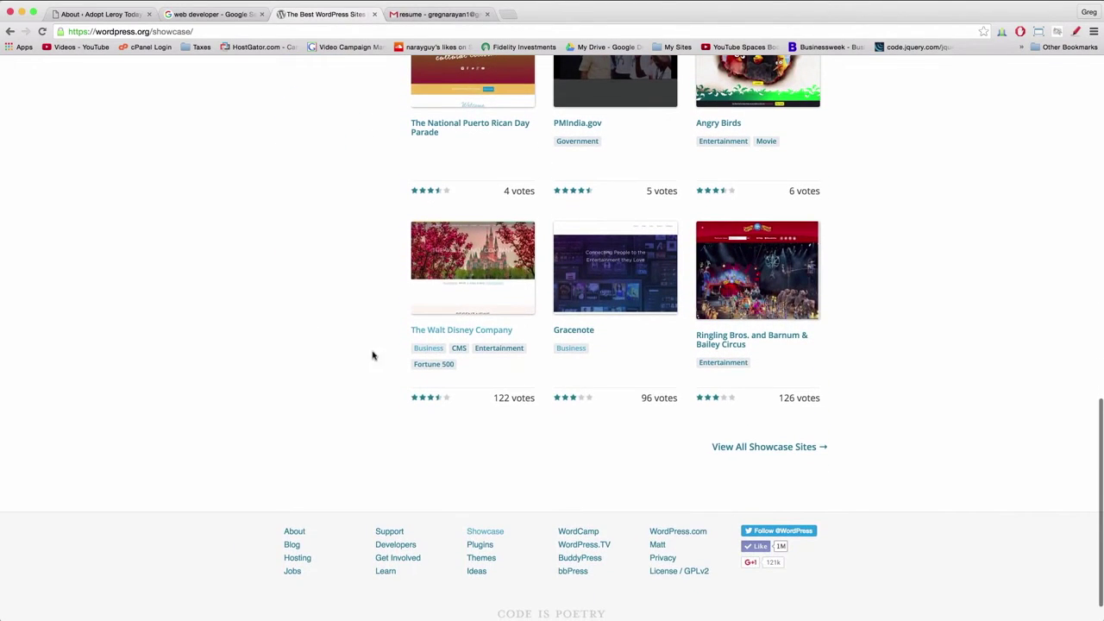
Step: Open The Walt Disney Company entry from the Showcase's recently added sites
left_click(445, 331)
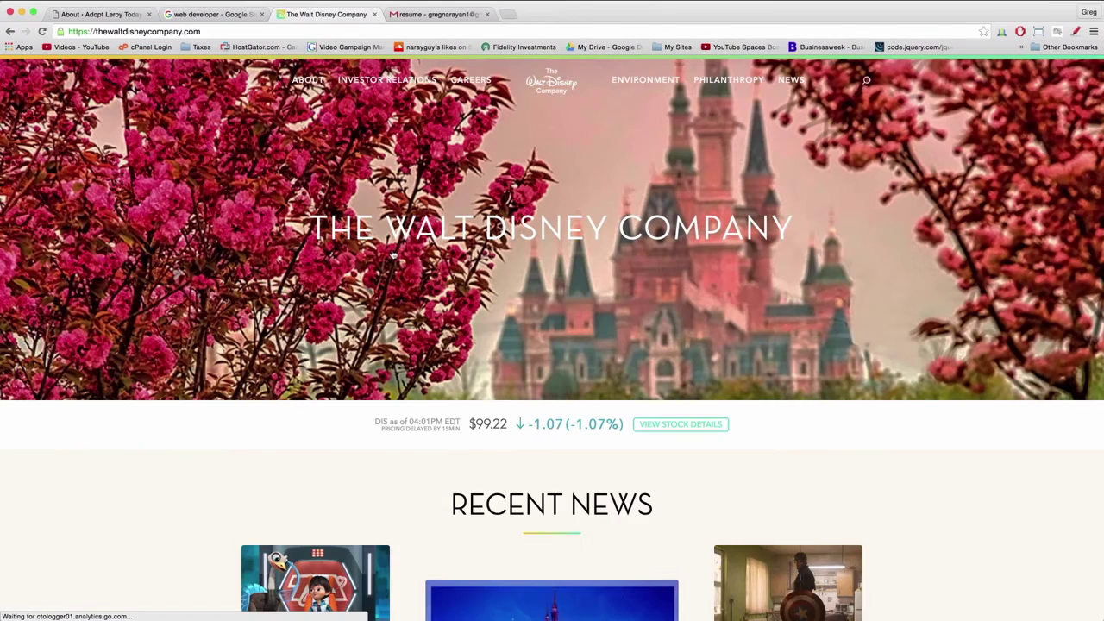
scroll(211, 290, "down", 10)
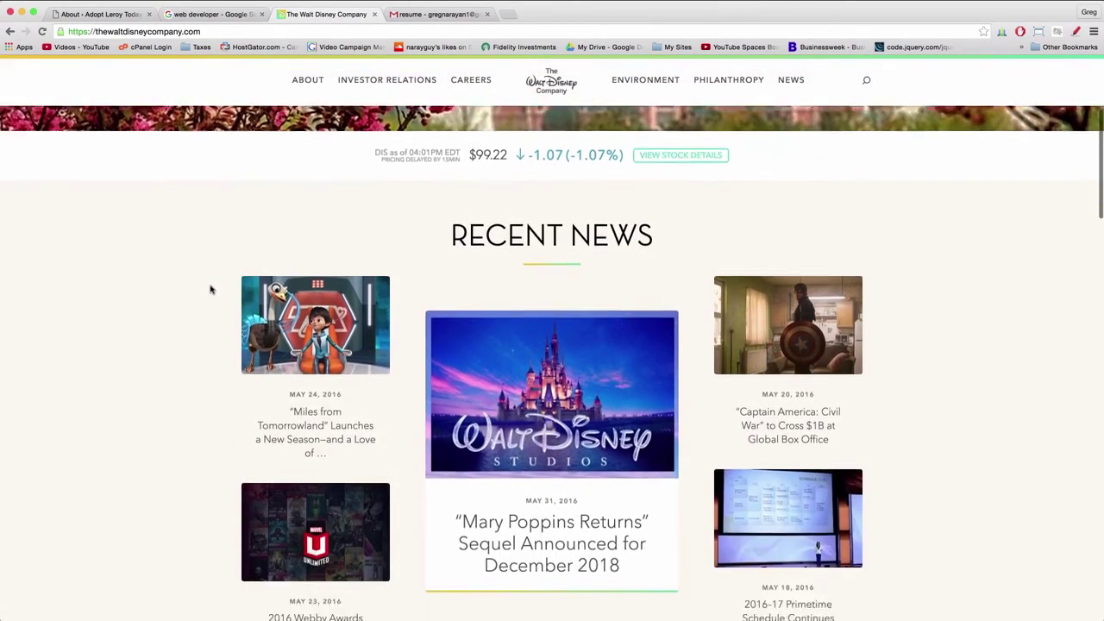